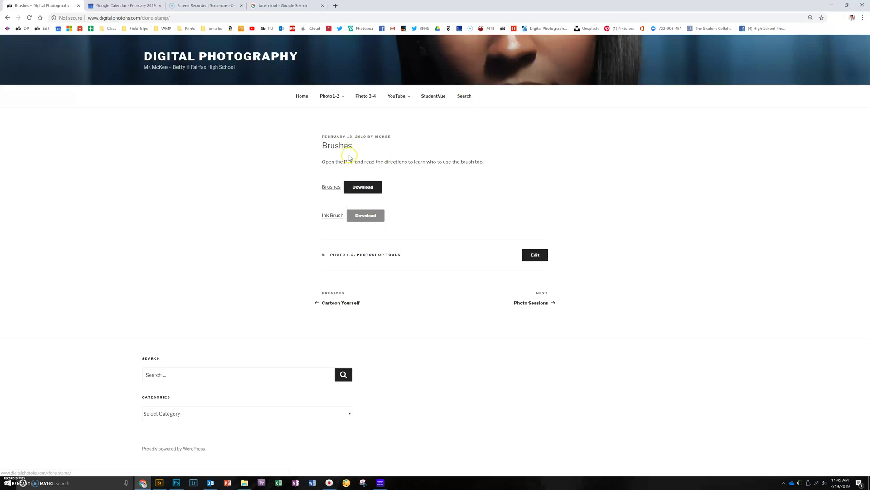
Step: Download the Ink Brush image from the Brushes page and open it in Photoshop
{"action": "left_click", "coordinate": [375, 216]}
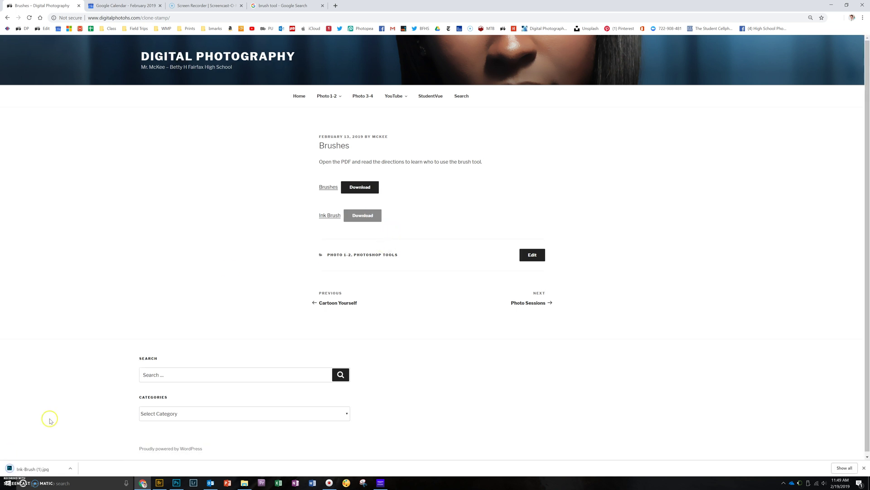
{"action": "left_click", "coordinate": [31, 469]}
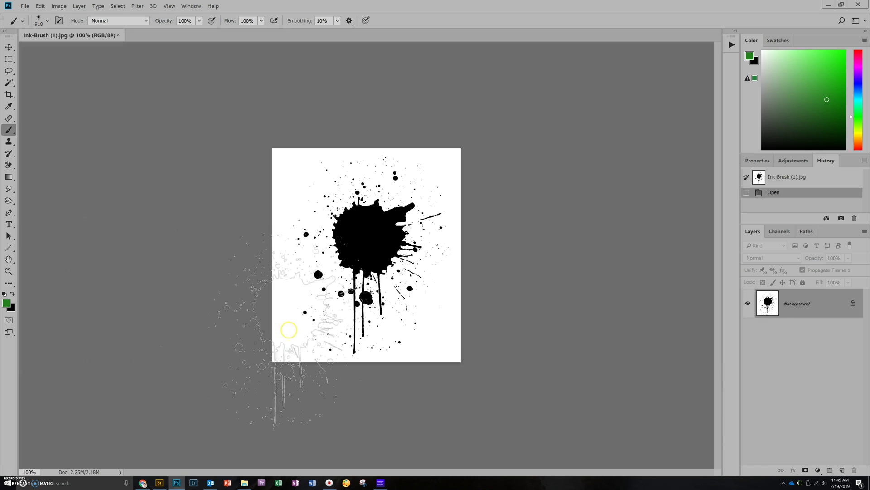
Step: Define the black ink splatter image as a brush preset named "Ink"
{"action": "left_click", "coordinate": [8, 47]}
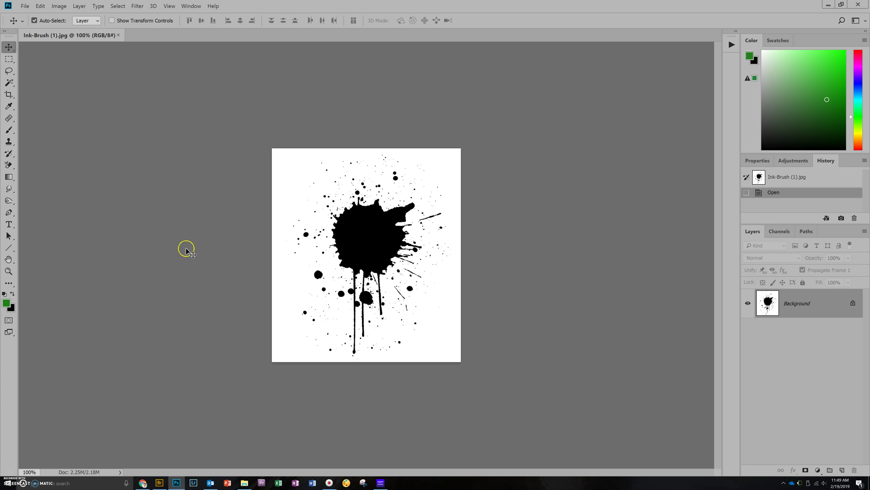
{"action": "left_click", "coordinate": [8, 131]}
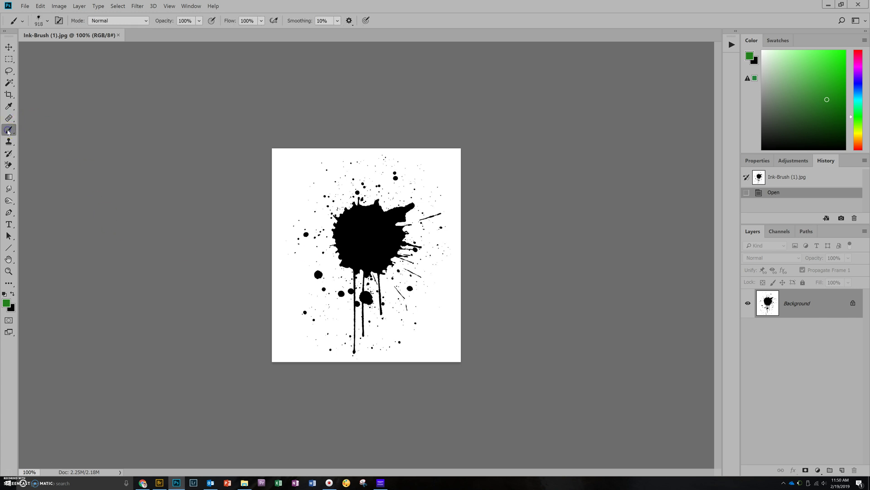
{"action": "left_click", "coordinate": [41, 6]}
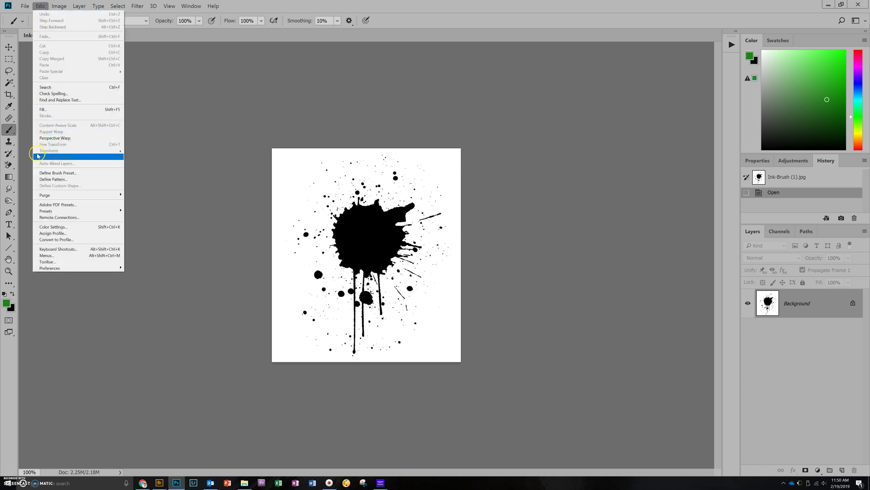
{"action": "left_click", "coordinate": [68, 174]}
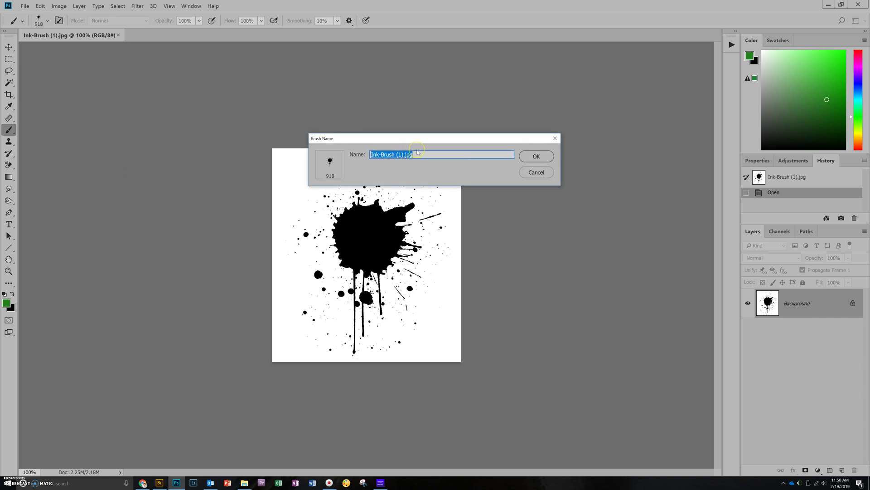
{"action": "type", "text": "Ink"}
{"action": "left_click", "coordinate": [536, 156]}
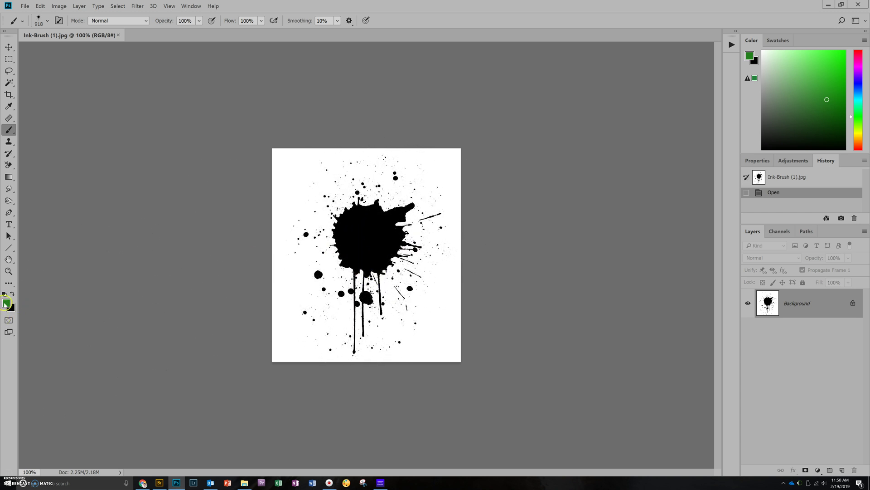
Step: Set the foreground color to mint green 31dc96 and stamp the splatter brush over the black ink blot
{"action": "left_click", "coordinate": [6, 303]}
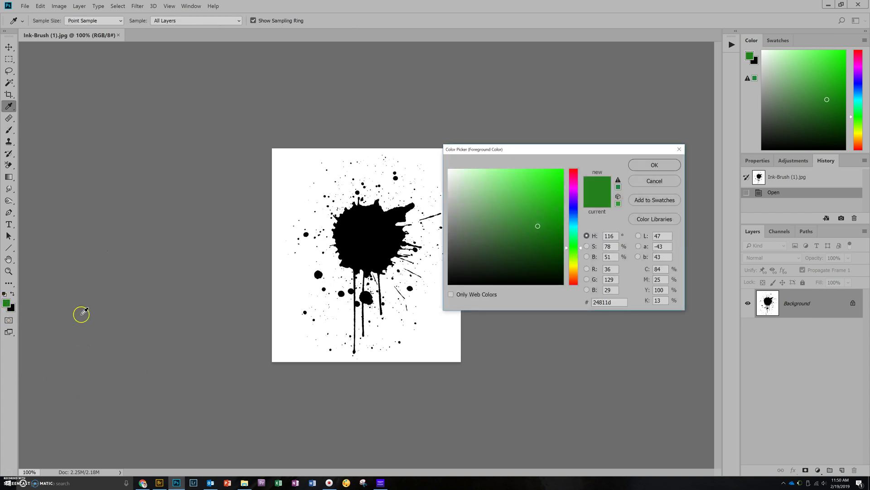
{"action": "left_click_drag", "start_coordinate": [574, 204], "coordinate": [574, 236]}
{"action": "left_click", "coordinate": [537, 183]}
{"action": "left_click", "coordinate": [654, 165]}
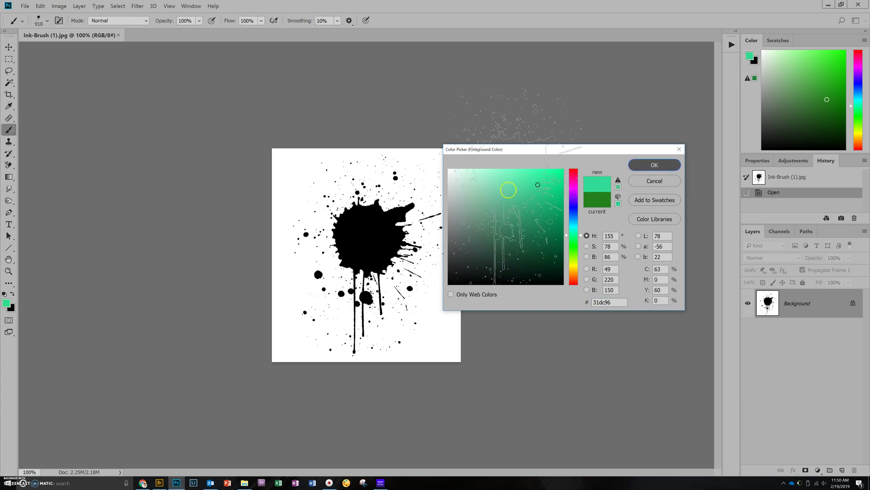
{"action": "left_click", "coordinate": [368, 257]}
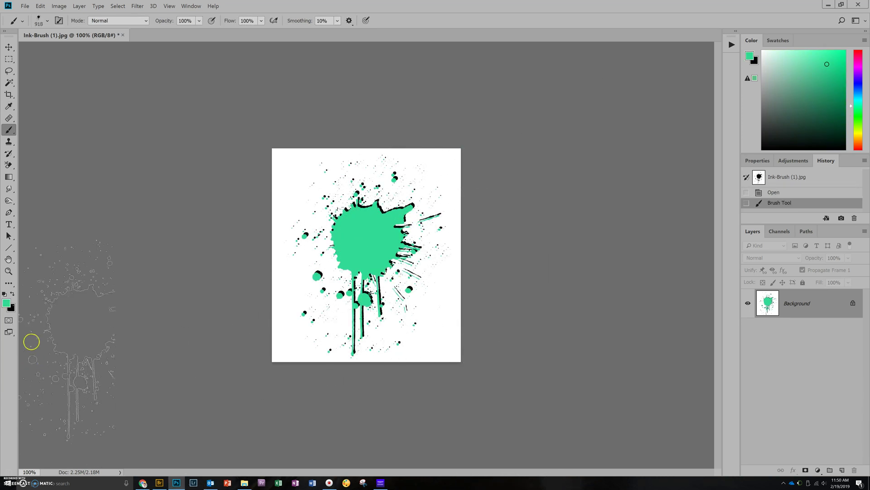
Step: Change the foreground color to blue 180fc1 and stamp the splatter again over the green one
{"action": "left_click", "coordinate": [6, 303]}
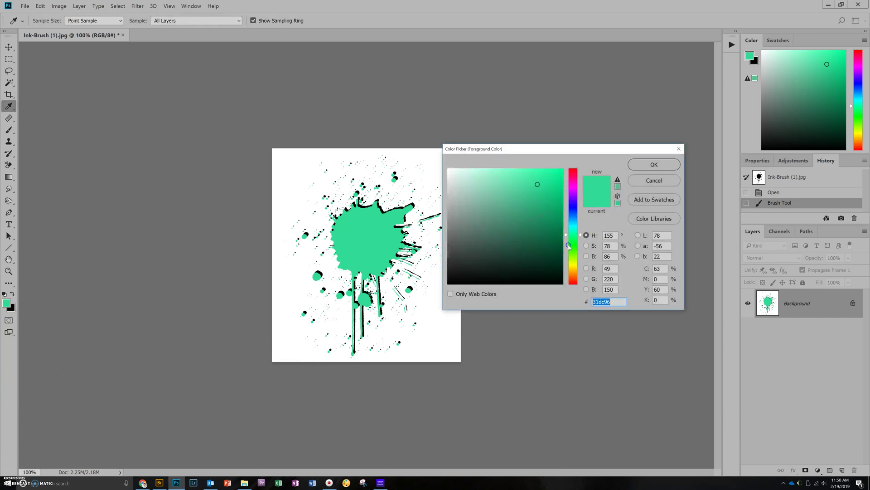
{"action": "left_click_drag", "start_coordinate": [574, 230], "coordinate": [573, 209]}
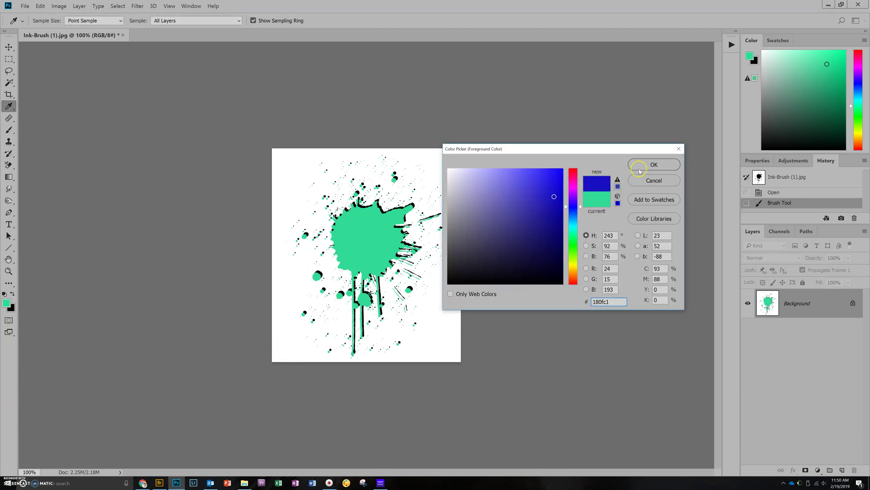
{"action": "left_click", "coordinate": [654, 164]}
{"action": "left_click", "coordinate": [364, 261]}
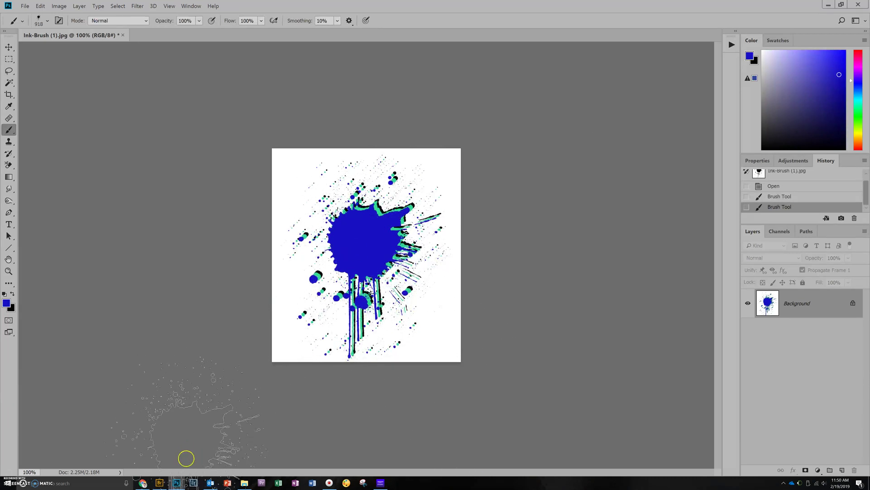
Step: Open IMG_0220.jpg from Bridge and choose the red-to-green preset for the Gradient tool
{"action": "left_click", "coordinate": [160, 484]}
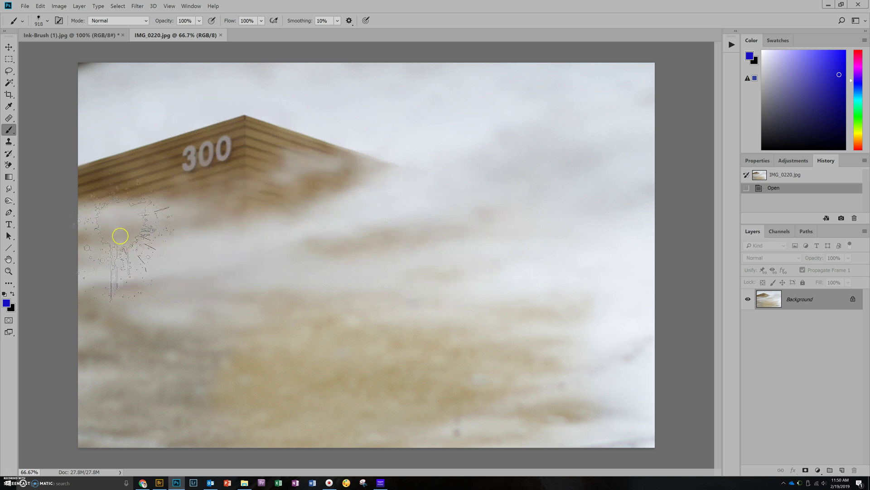
{"action": "left_click", "coordinate": [9, 176]}
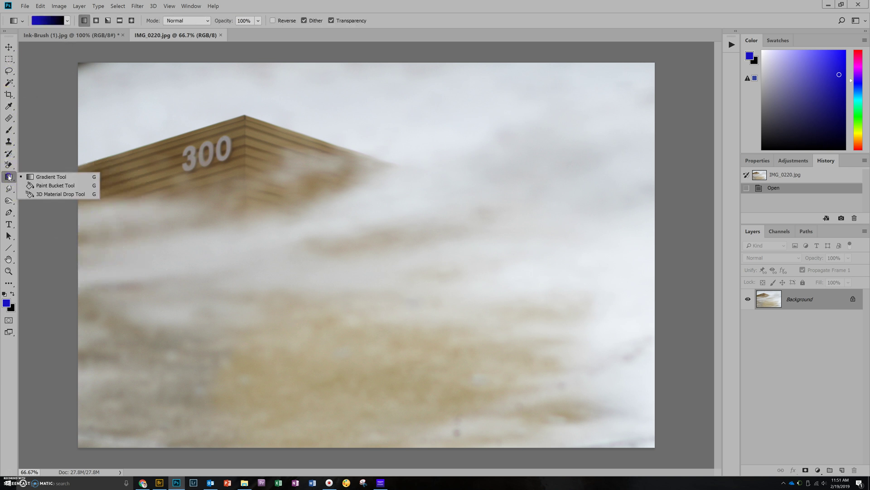
{"action": "left_click", "coordinate": [34, 177]}
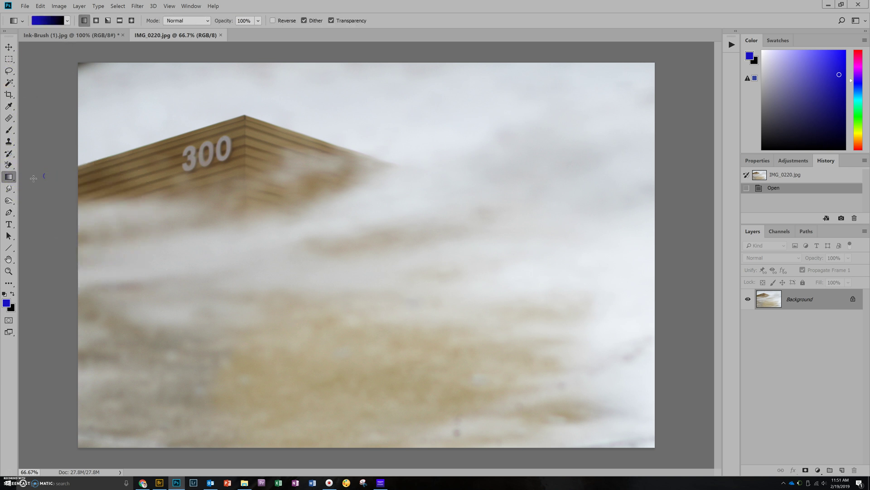
{"action": "left_click", "coordinate": [67, 21]}
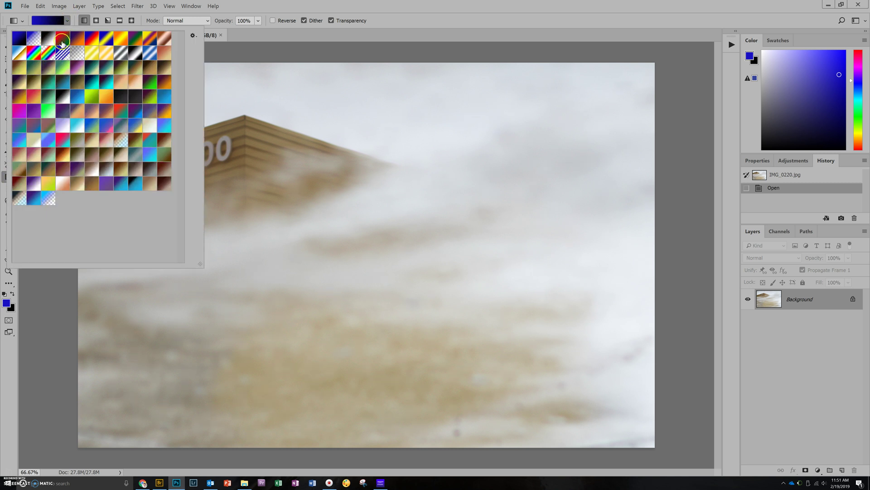
{"action": "left_click", "coordinate": [64, 45]}
{"action": "left_click", "coordinate": [222, 52]}
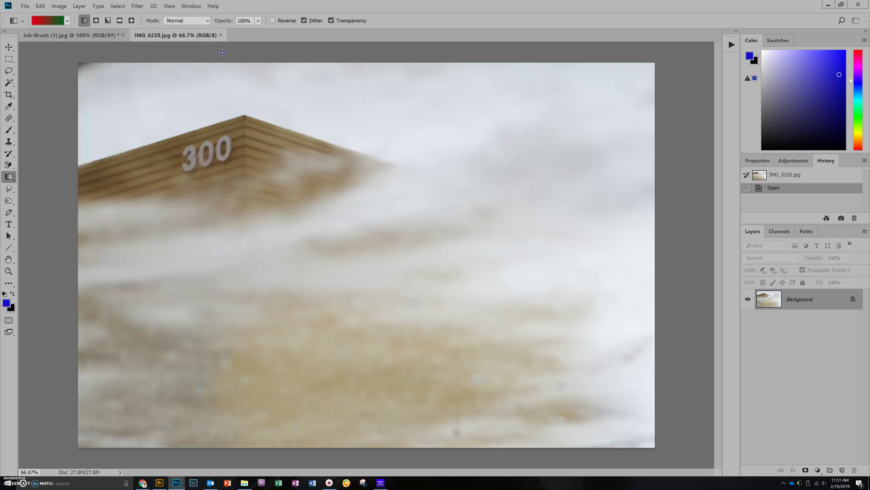
Step: Undo a trial gradient on the background, add a new layer and fill it with a diagonal red-to-green gradient across the photo
{"action": "mouse_move", "coordinate": [76, 112]}
{"action": "left_mouse_down"}
{"action": "mouse_move", "coordinate": [519, 283]}
{"action": "mouse_move", "coordinate": [585, 300]}
{"action": "mouse_move", "coordinate": [196, 176]}
{"action": "mouse_move", "coordinate": [80, 157]}
{"action": "left_mouse_up"}
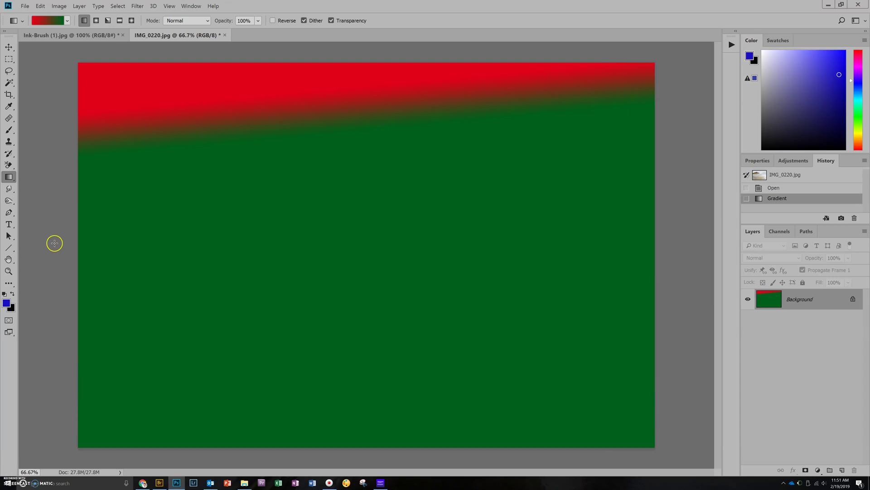
{"action": "key", "text": "ctrl+z"}
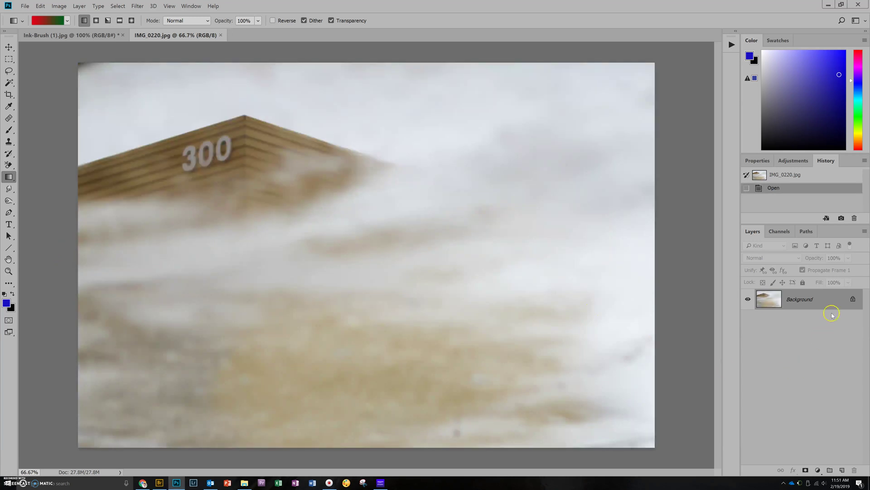
{"action": "left_click", "coordinate": [842, 470]}
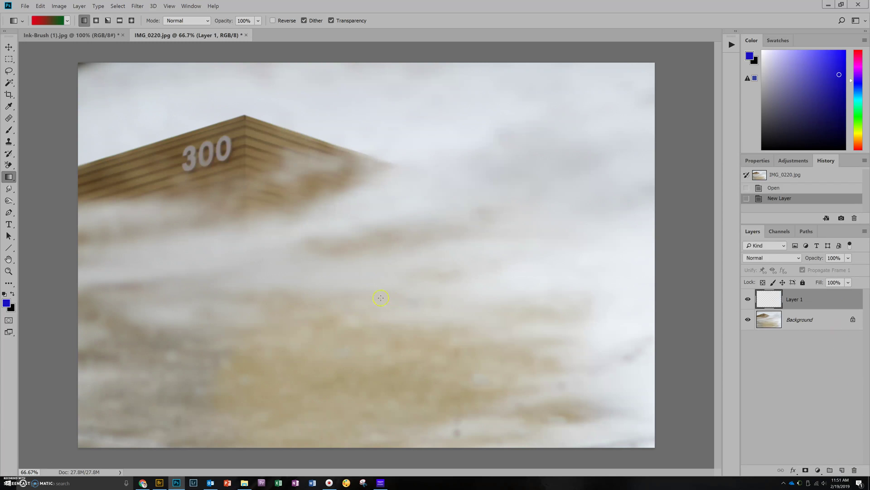
{"action": "left_click_drag", "start_coordinate": [70, 107], "coordinate": [672, 357]}
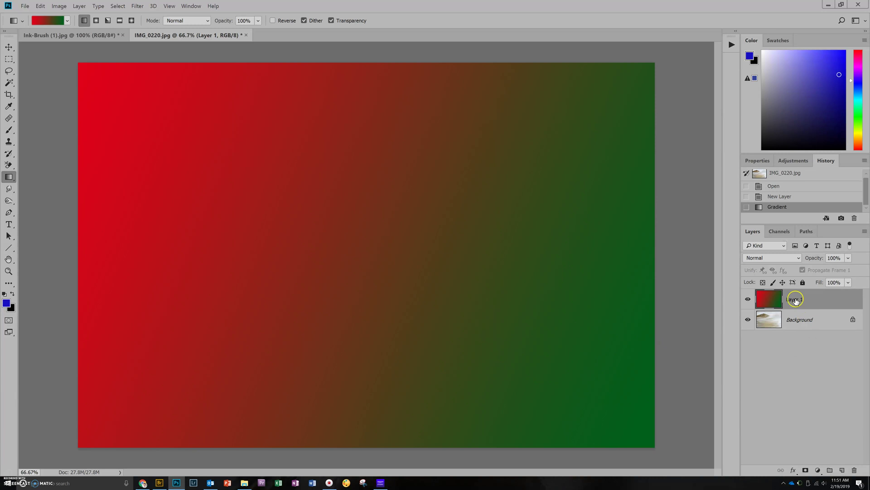
Step: Try different blending modes on the gradient layer, starting with Overlay, and settle on Difference
{"action": "left_click", "coordinate": [772, 259]}
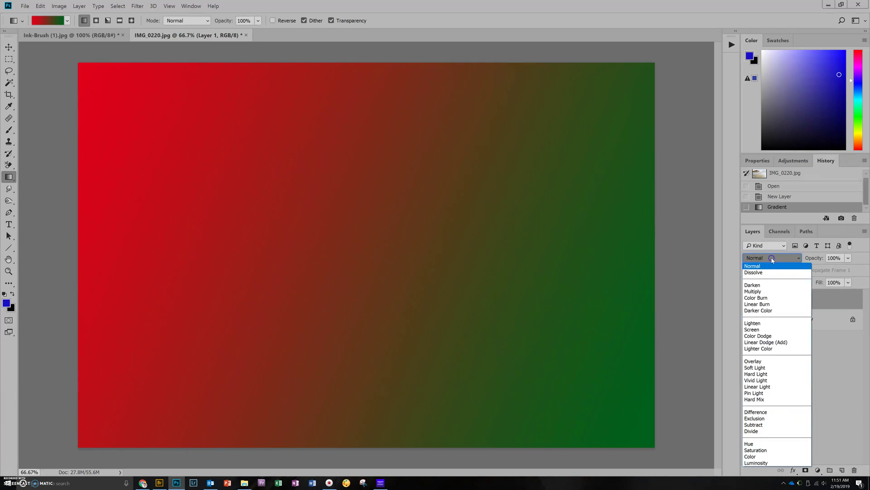
{"action": "left_click", "coordinate": [753, 361]}
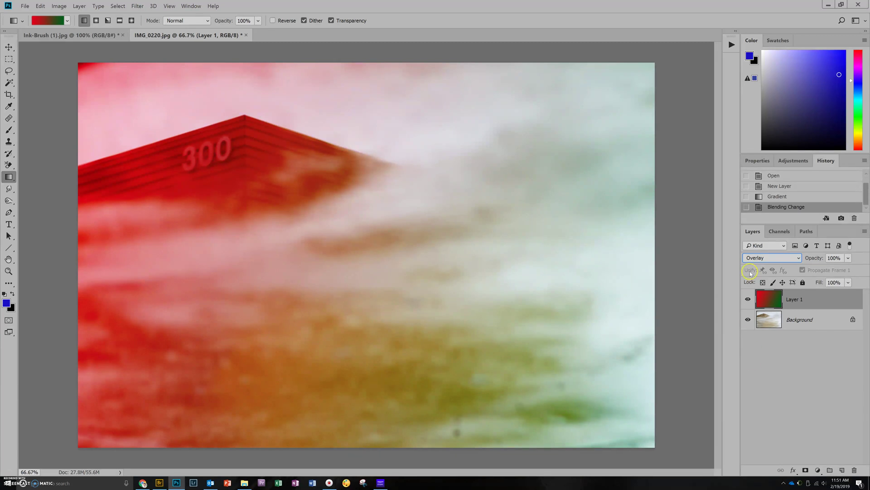
{"action": "key", "text": "Up"}
{"action": "key", "text": "Up"}
{"action": "key", "text": "Up"}
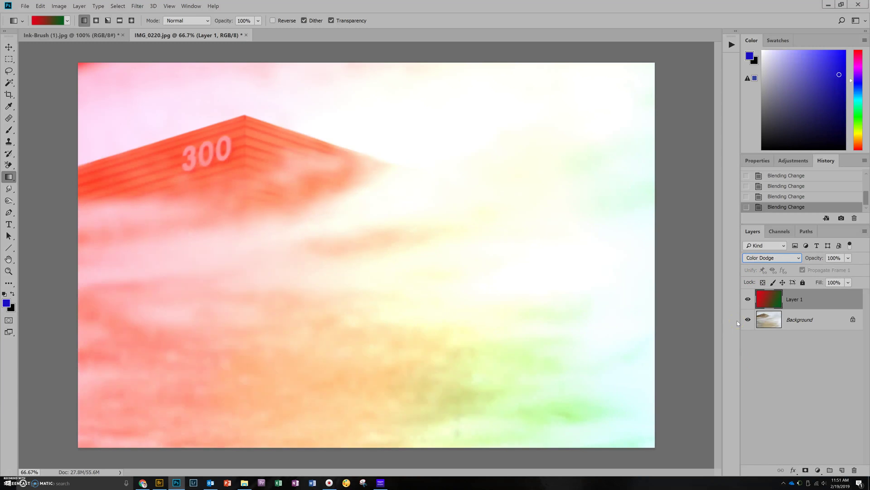
{"action": "key", "text": "Up"}
{"action": "key", "text": "Up"}
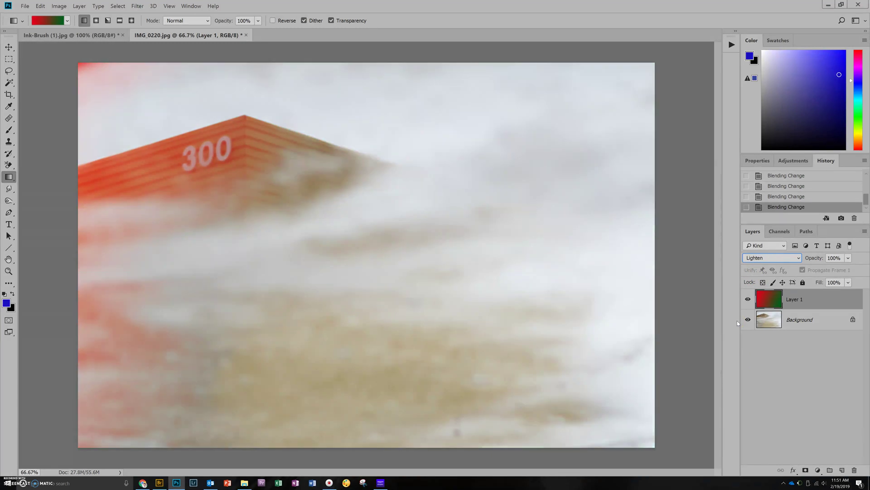
{"action": "key", "text": "Up"}
{"action": "key", "text": "Down"}
{"action": "key", "text": "Down"}
{"action": "key", "text": "Down"}
{"action": "key", "text": "Down"}
{"action": "key", "text": "Down"}
{"action": "key", "text": "Down"}
{"action": "key", "text": "Down"}
{"action": "key", "text": "Up"}
{"action": "key", "text": "Down"}
{"action": "key", "text": "Down"}
{"action": "key", "text": "Down"}
{"action": "key", "text": "Down"}
{"action": "key", "text": "Down"}
{"action": "key", "text": "Down"}
{"action": "key", "text": "Down"}
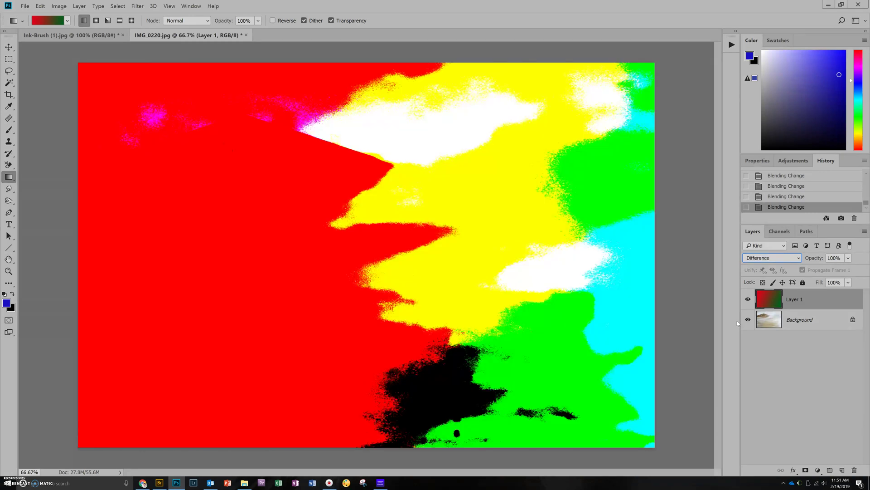
{"action": "key", "text": "Down"}
{"action": "key", "text": "Up"}
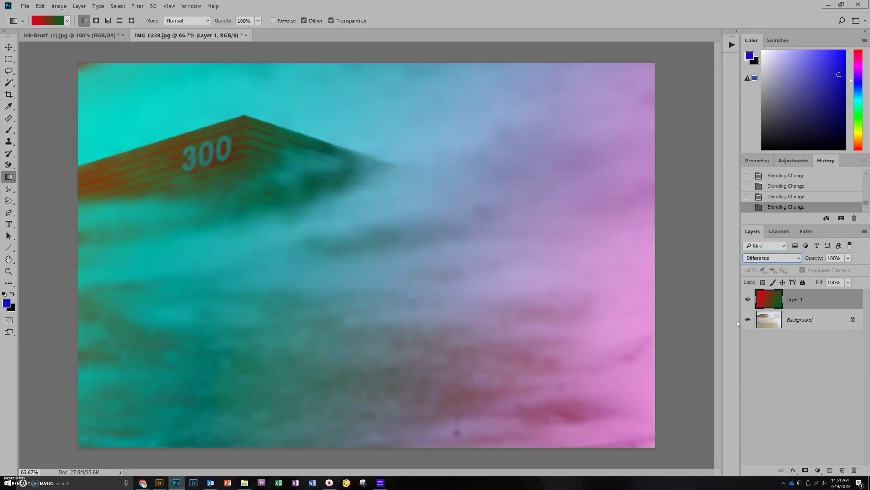
Step: Add a new layer and stamp one blue ink splatter on the photo's right half with the brush enlarged to 2000 px
{"action": "left_click", "coordinate": [843, 470]}
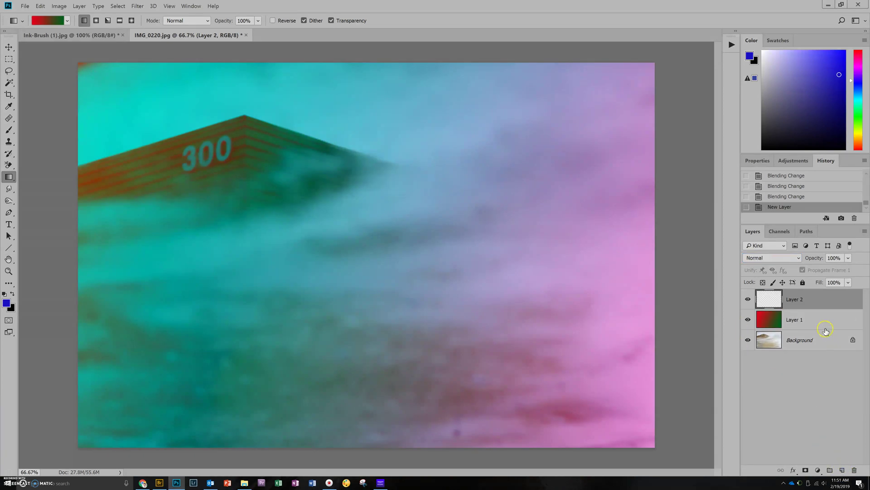
{"action": "left_click", "coordinate": [9, 130]}
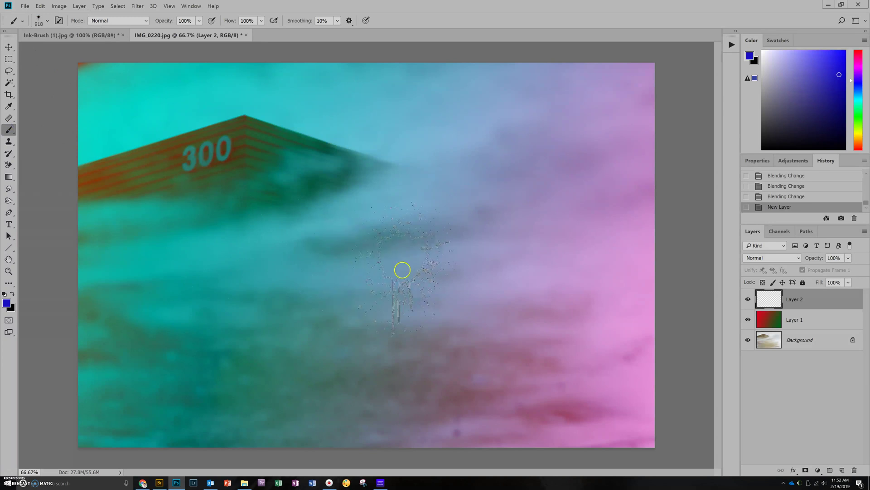
{"action": "key", "text": "bracketright"}
{"action": "key", "text": "bracketright"}
{"action": "key", "text": "bracketright"}
{"action": "key", "text": "bracketright"}
{"action": "key", "text": "bracketright"}
{"action": "key", "text": "bracketright"}
{"action": "key", "text": "bracketright"}
{"action": "key", "text": "bracketright"}
{"action": "key", "text": "bracketright"}
{"action": "key", "text": "bracketright"}
{"action": "key", "text": "bracketright"}
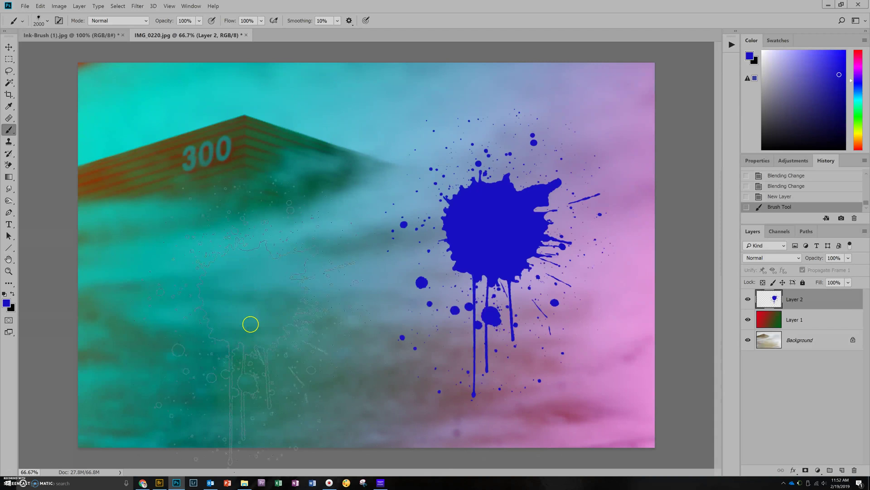
Step: Try the lightening blend modes on the splatter layer and set it to Linear Dodge (Add)
{"action": "left_click", "coordinate": [782, 259]}
{"action": "left_click", "coordinate": [768, 322]}
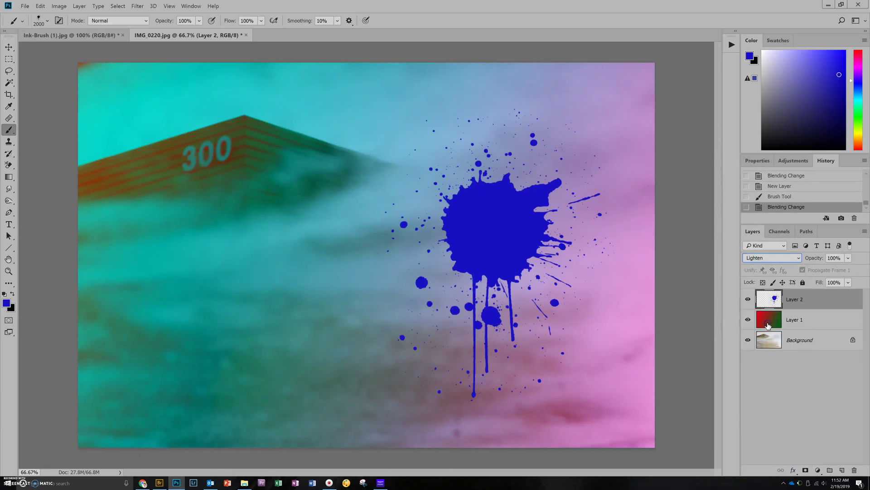
{"action": "key", "text": "Down"}
{"action": "key", "text": "Down"}
{"action": "key", "text": "Down"}
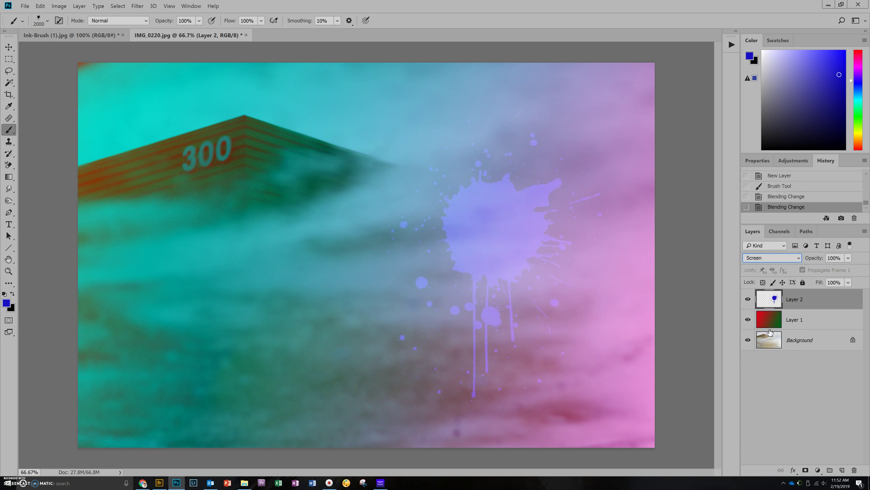
{"action": "key", "text": "Up"}
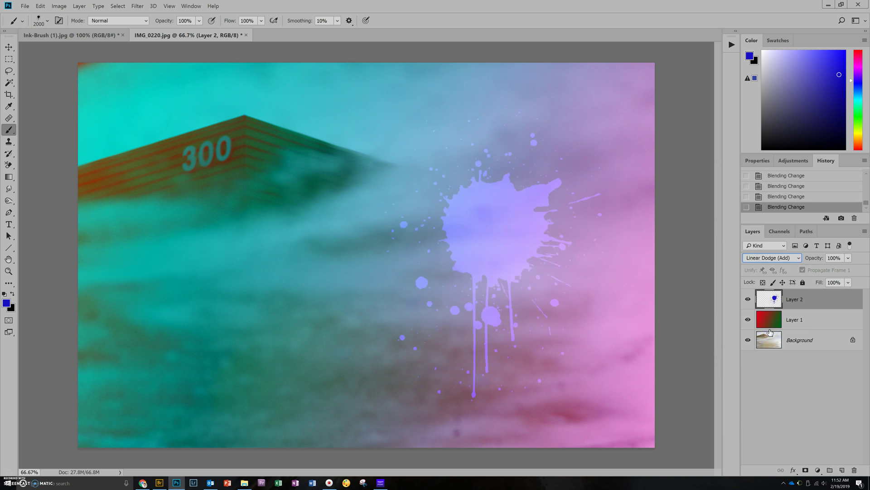
Step: Move the blue splatter from the photo's right half to its left half, just below the number 300
{"action": "left_click", "coordinate": [9, 46]}
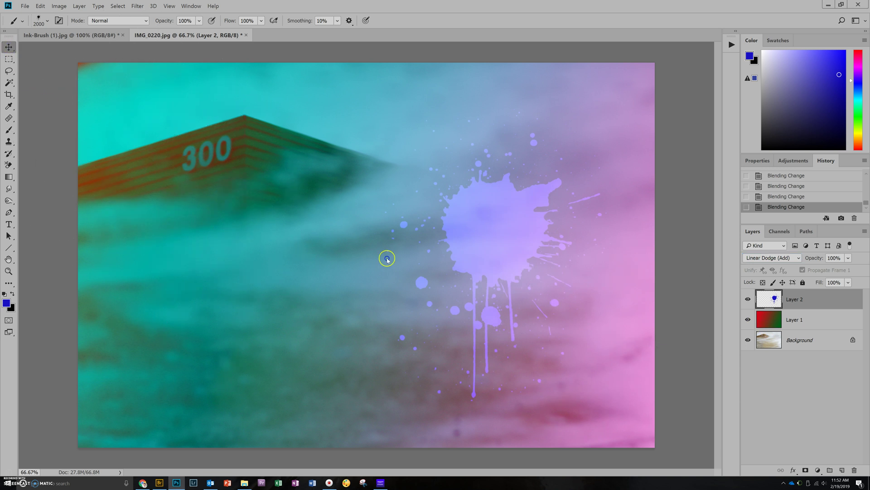
{"action": "mouse_move", "coordinate": [465, 217]}
{"action": "left_mouse_down"}
{"action": "mouse_move", "coordinate": [452, 238]}
{"action": "mouse_move", "coordinate": [338, 214]}
{"action": "mouse_move", "coordinate": [265, 179]}
{"action": "mouse_move", "coordinate": [206, 171]}
{"action": "mouse_move", "coordinate": [178, 225]}
{"action": "mouse_move", "coordinate": [173, 184]}
{"action": "mouse_move", "coordinate": [202, 187]}
{"action": "mouse_move", "coordinate": [190, 202]}
{"action": "mouse_move", "coordinate": [201, 223]}
{"action": "left_mouse_up"}
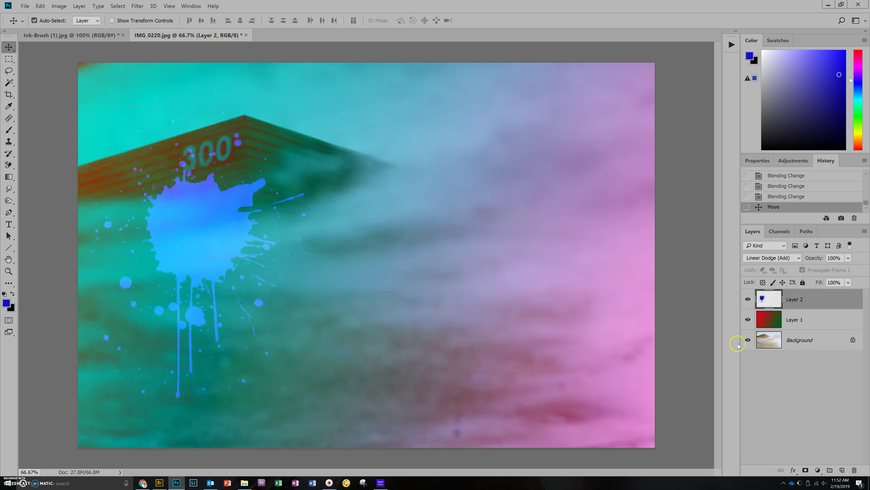
{"action": "left_click", "coordinate": [580, 373]}
Step: Add a new layer, set the brush colour to dark yellow (#c1a60f) and stamp one splatter overlapping the blue one
{"action": "left_click", "coordinate": [842, 470]}
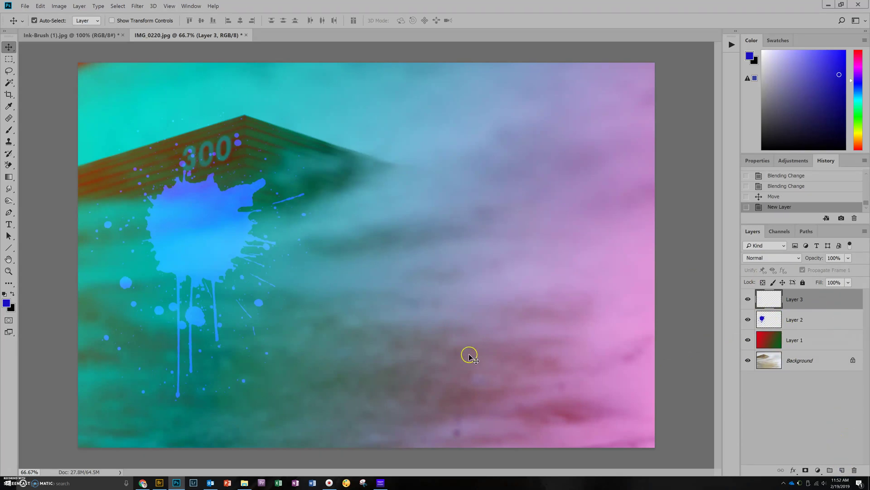
{"action": "left_click", "coordinate": [8, 130]}
{"action": "left_click", "coordinate": [6, 302]}
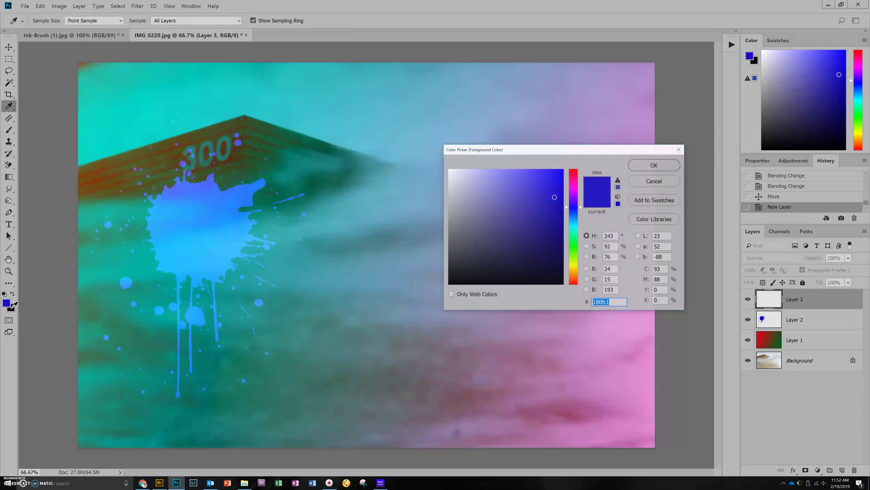
{"action": "left_click_drag", "start_coordinate": [575, 257], "coordinate": [577, 270]}
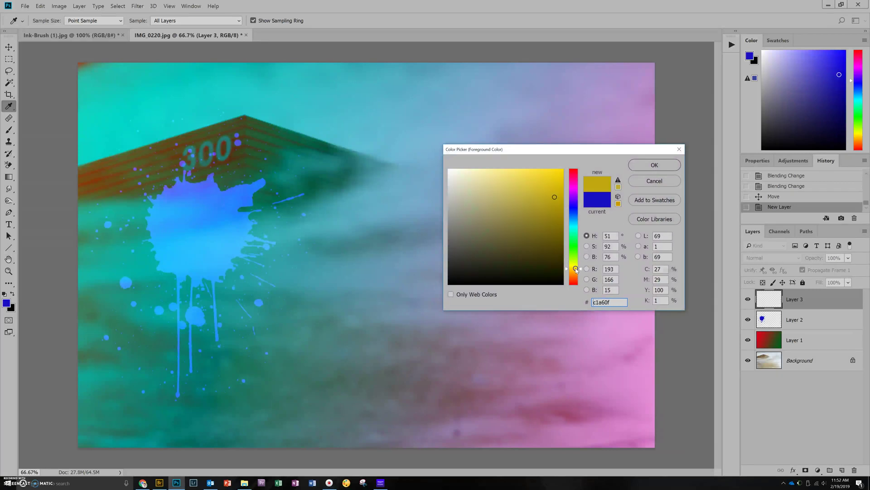
{"action": "left_click", "coordinate": [653, 165]}
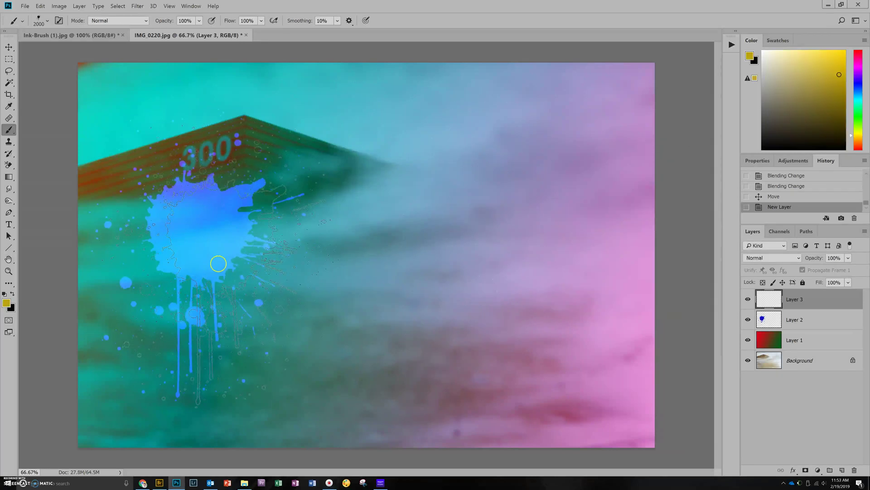
{"action": "left_click", "coordinate": [218, 263]}
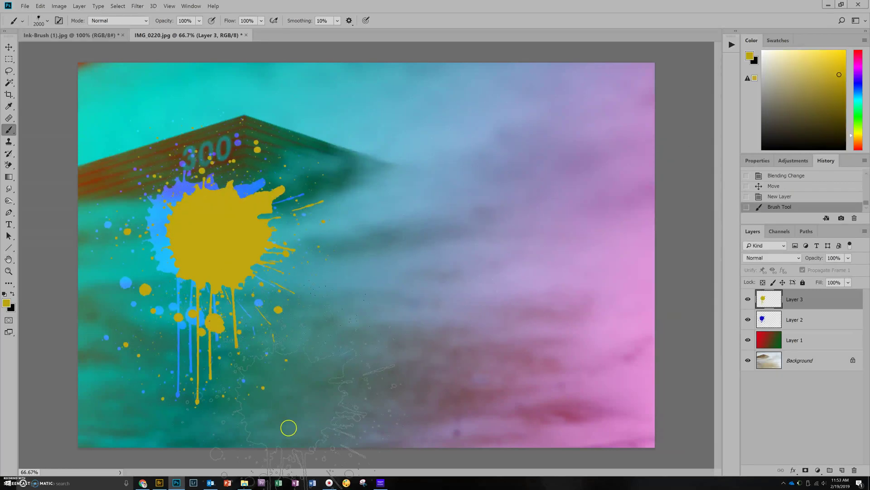
Step: Set the yellow splatter layer to Overlay and move the splatter to the photo's lower right area
{"action": "left_click", "coordinate": [776, 259]}
{"action": "left_click", "coordinate": [770, 361]}
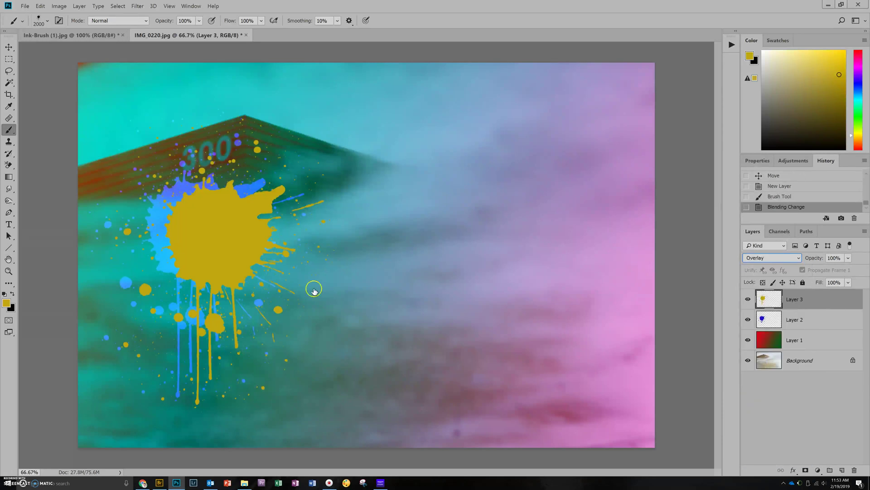
{"action": "left_click", "coordinate": [8, 47]}
{"action": "left_click_drag", "start_coordinate": [222, 247], "coordinate": [535, 306]}
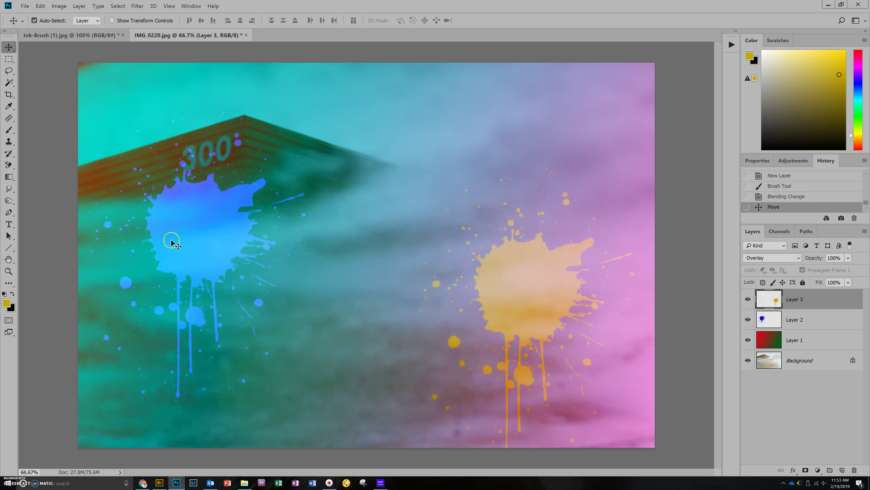
Step: Move the blue splatter up over the number 300 and shift the yellow splatter slightly up so its drips fit inside the photo
{"action": "left_click_drag", "start_coordinate": [226, 231], "coordinate": [219, 178]}
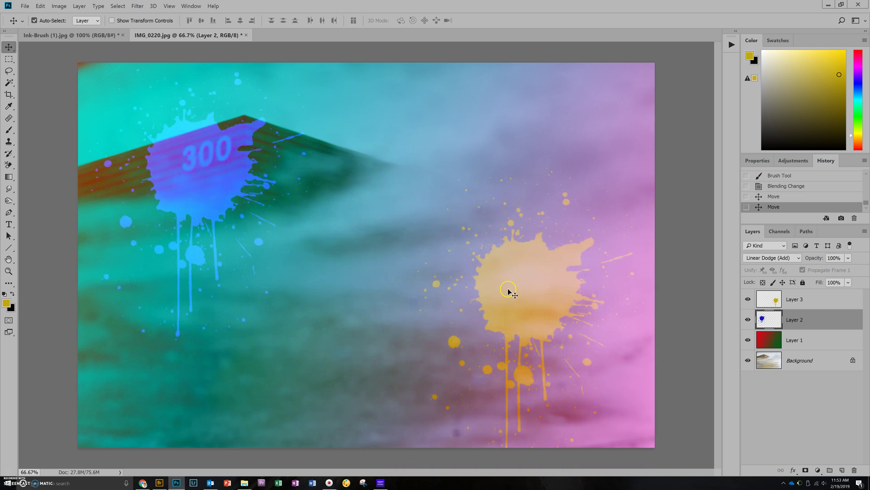
{"action": "left_click", "coordinate": [516, 275]}
{"action": "left_click_drag", "start_coordinate": [516, 275], "coordinate": [508, 249]}
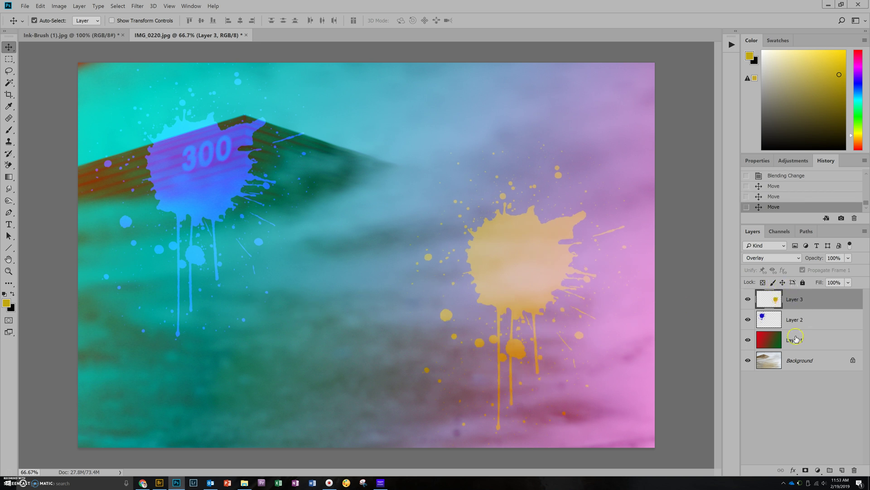
Step: Flatten the image into a single background layer
{"action": "left_click", "coordinate": [79, 6]}
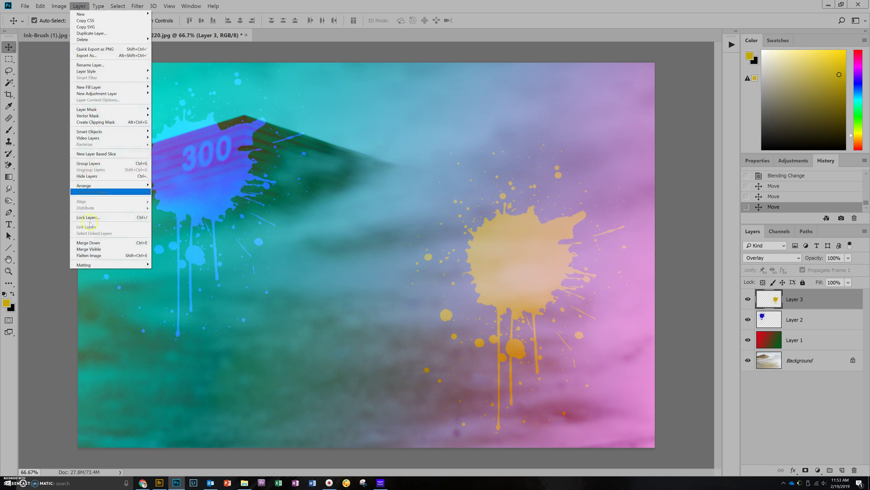
{"action": "left_click", "coordinate": [90, 255]}
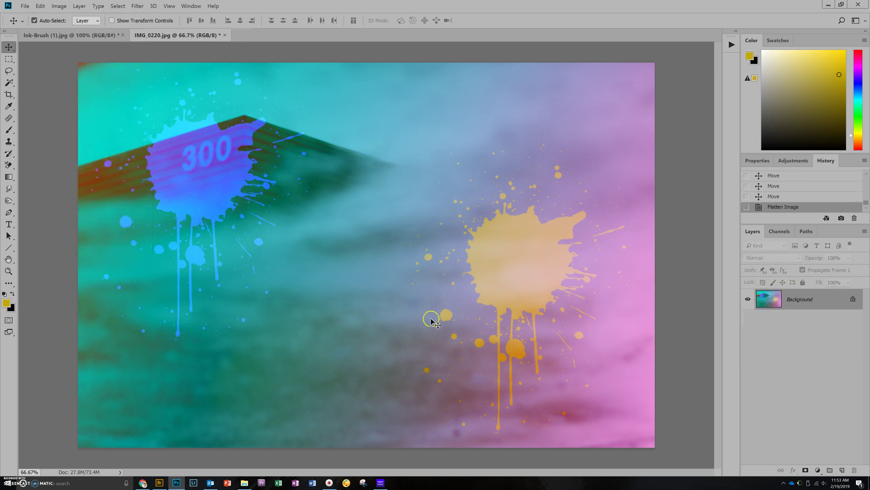